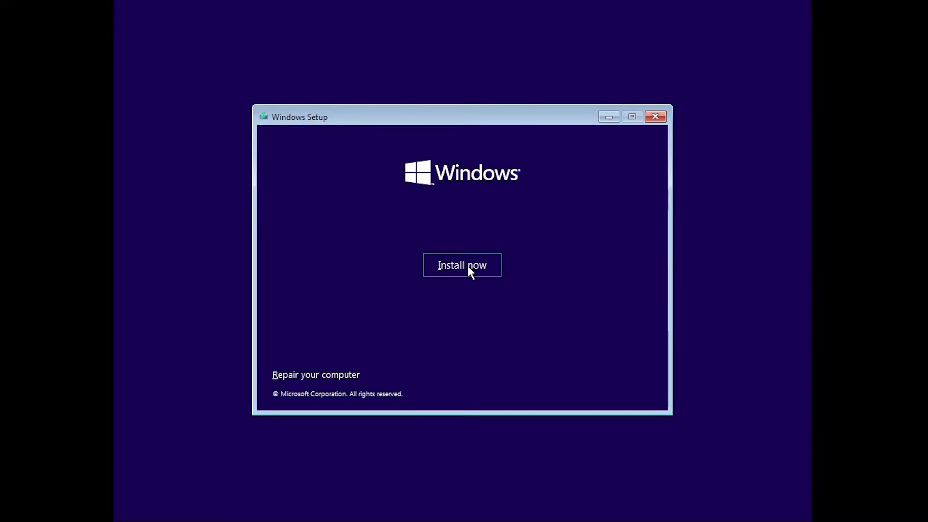
# Step: Start the Windows installation without a product key and choose the Windows 11 Home edition
pyautogui.click(468, 267)
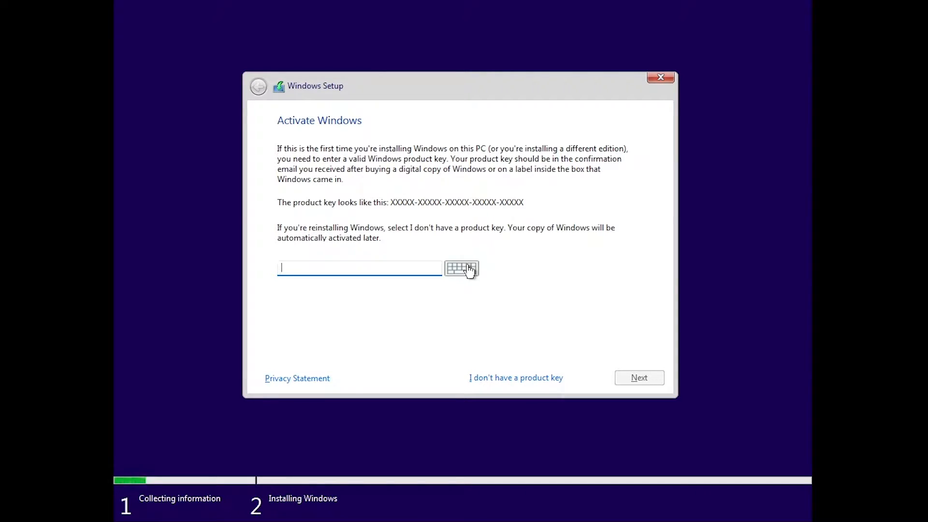
pyautogui.click(514, 382)
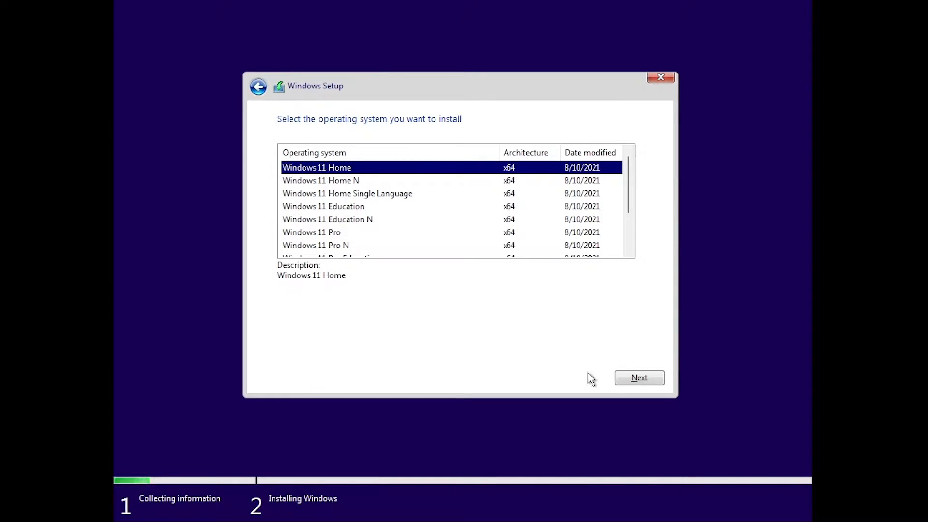
pyautogui.click(627, 379)
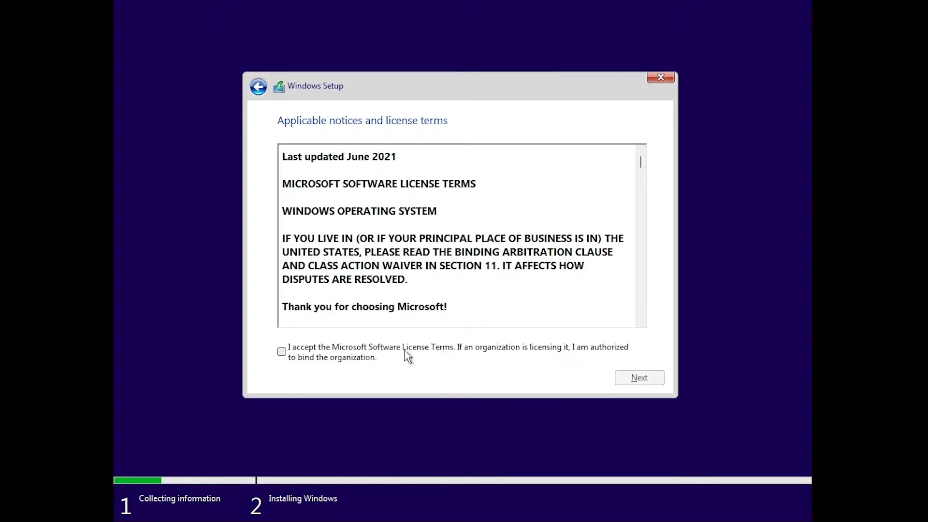
# Step: Accept the Microsoft license terms and choose the Custom: Install Windows only (advanced) installation type
pyautogui.click(405, 355)
pyautogui.click(626, 382)
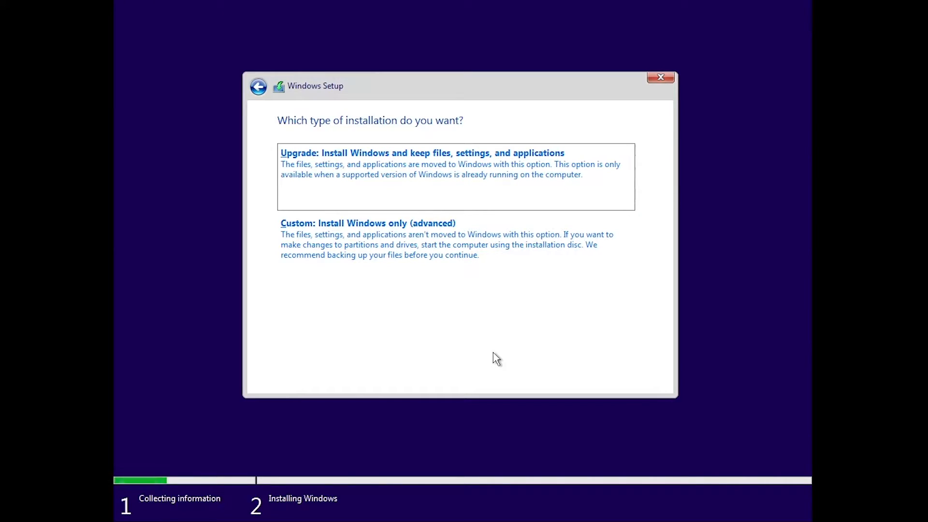
pyautogui.click(396, 260)
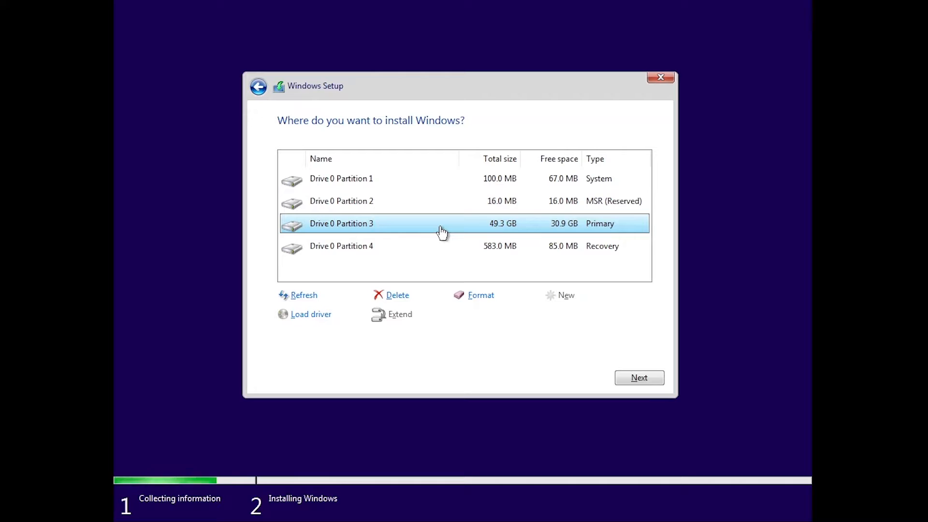
# Step: Delete the recovery partition (Drive 0 Partition 4) and the primary partition (Drive 0 Partition 3)
pyautogui.click(383, 251)
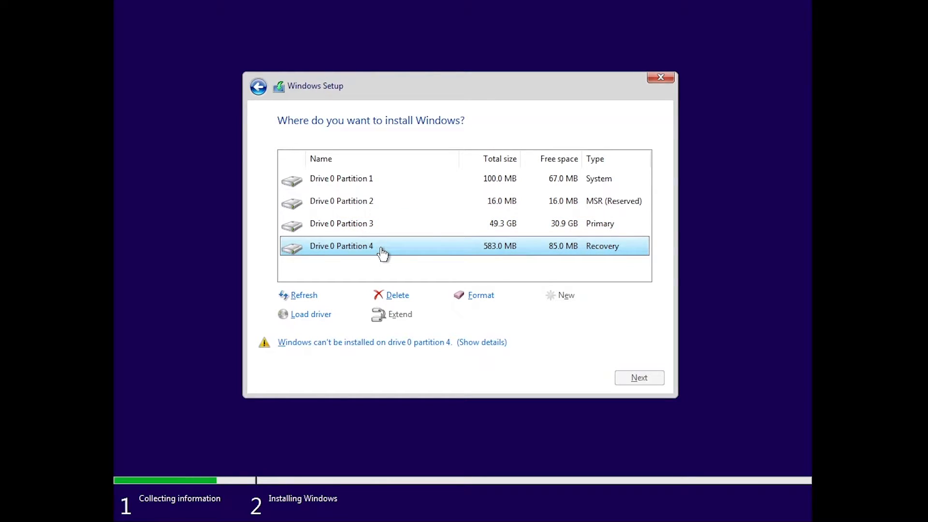
pyautogui.click(397, 296)
pyautogui.click(541, 316)
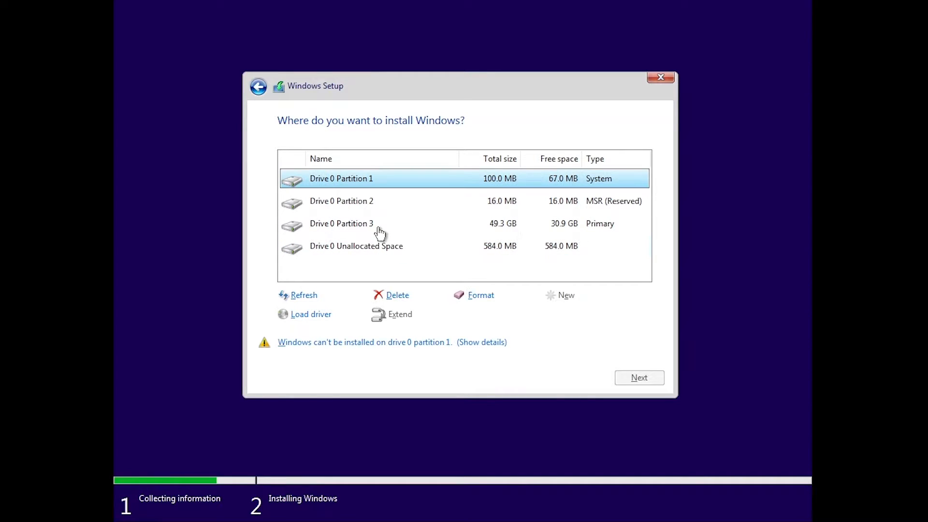
pyautogui.click(380, 233)
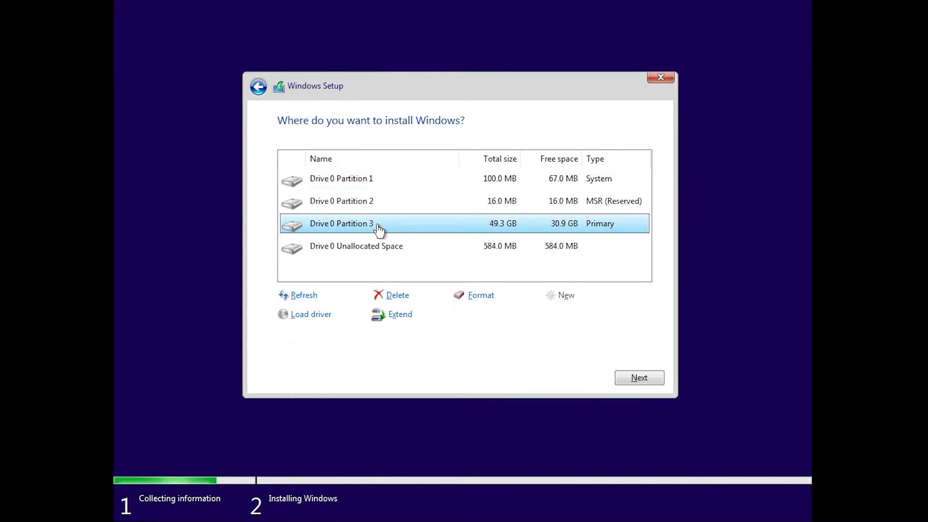
pyautogui.click(399, 295)
pyautogui.click(545, 315)
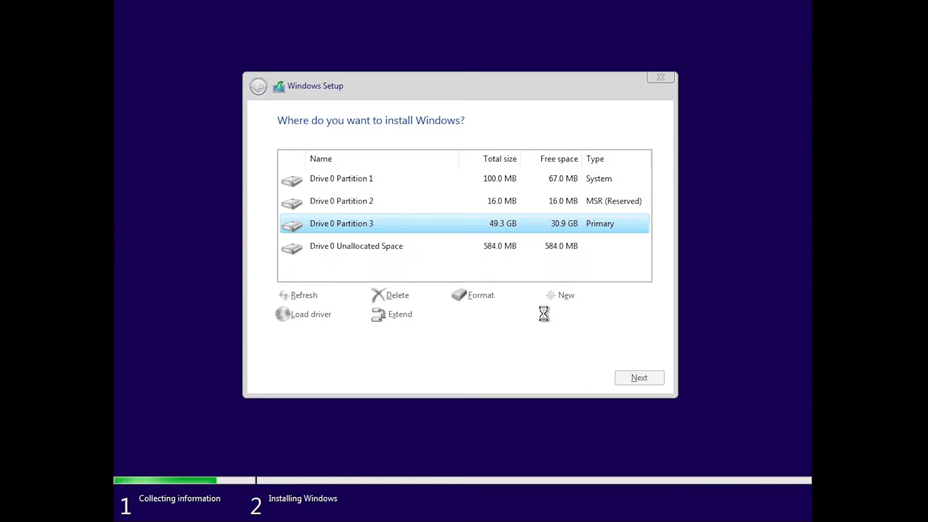
# Step: Delete Drive 0 Partitions 2 and 1 and install Windows on the drive's unallocated space
pyautogui.click(377, 209)
pyautogui.click(398, 294)
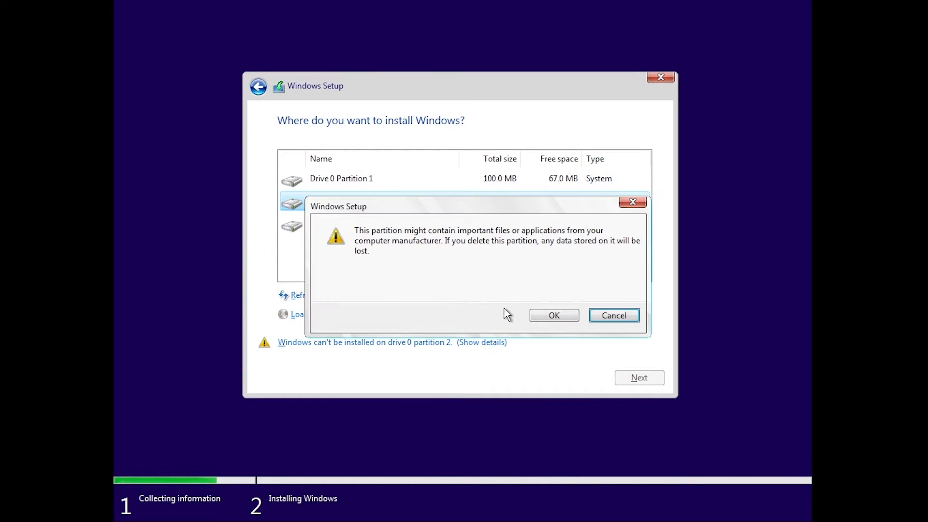
pyautogui.click(554, 315)
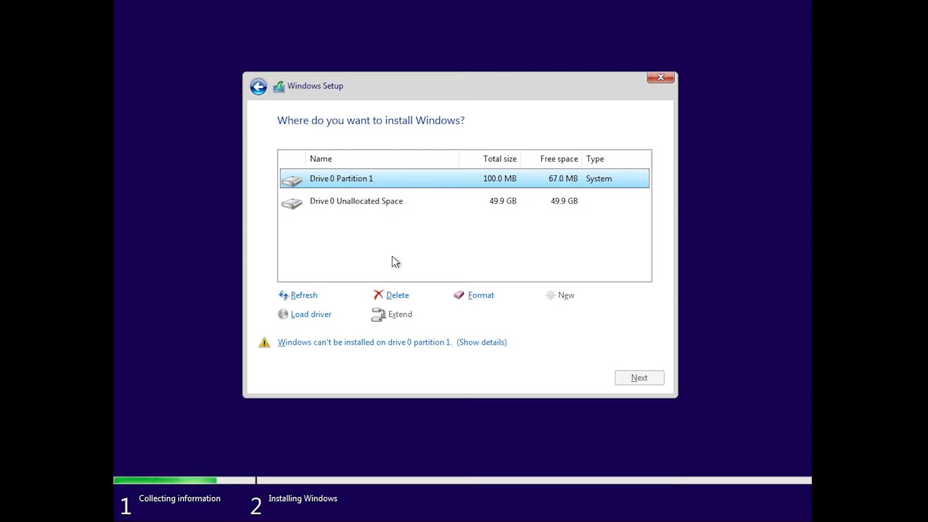
pyautogui.click(397, 295)
pyautogui.click(545, 316)
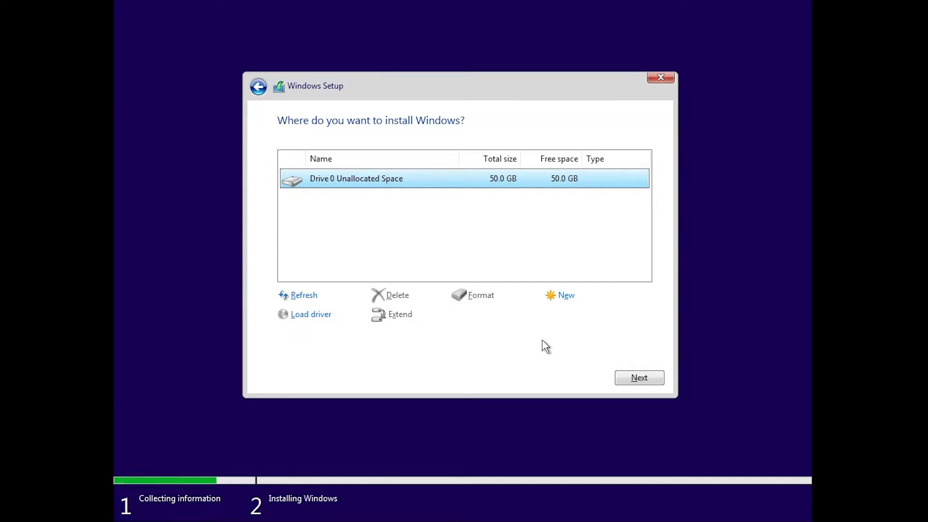
pyautogui.click(630, 380)
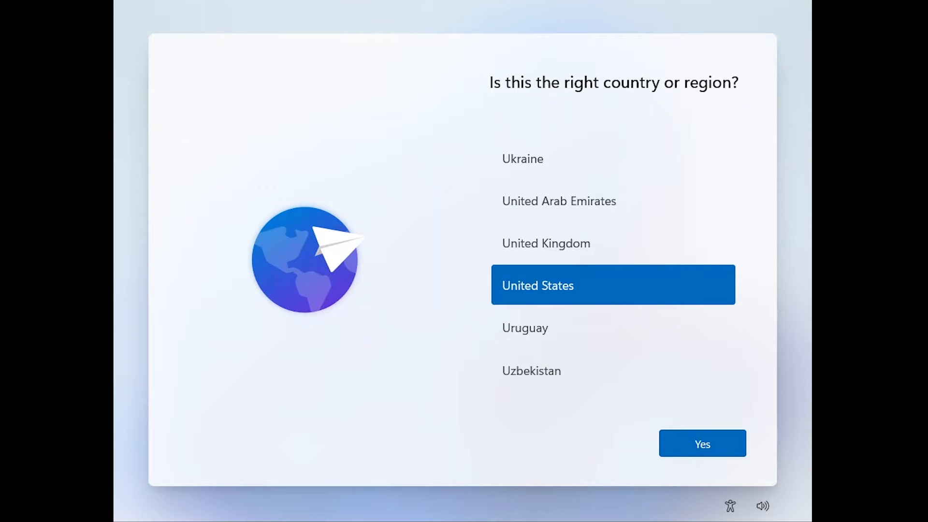
# Step: Confirm United States as the region and US as the keyboard layout, without adding a second layout
pyautogui.click(693, 442)
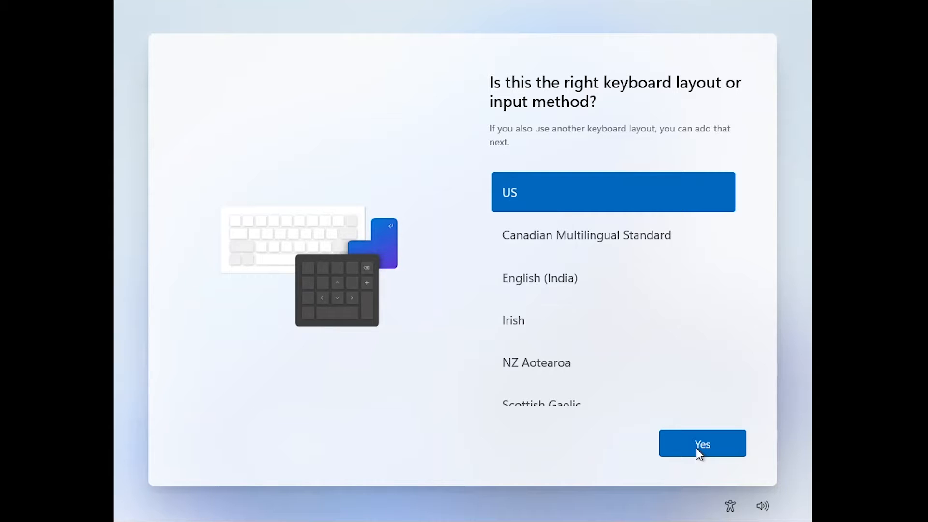
pyautogui.click(696, 448)
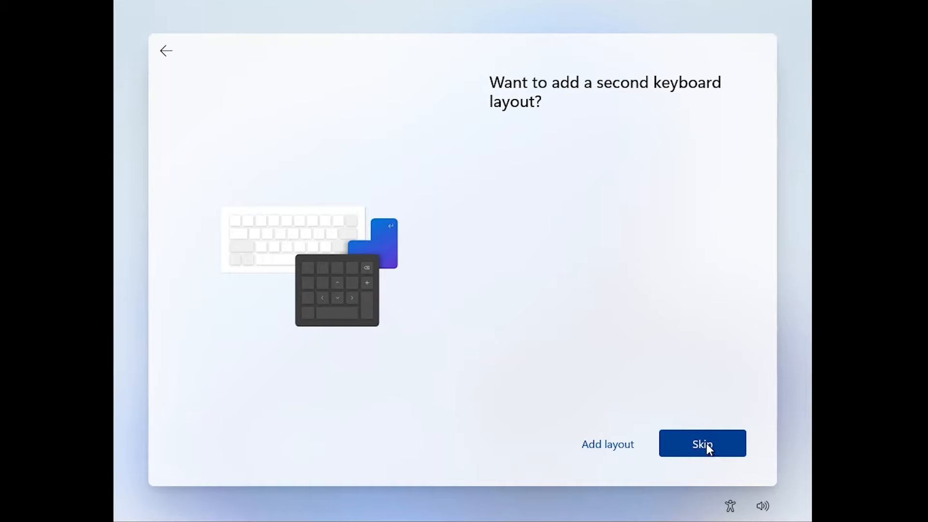
pyautogui.click(721, 443)
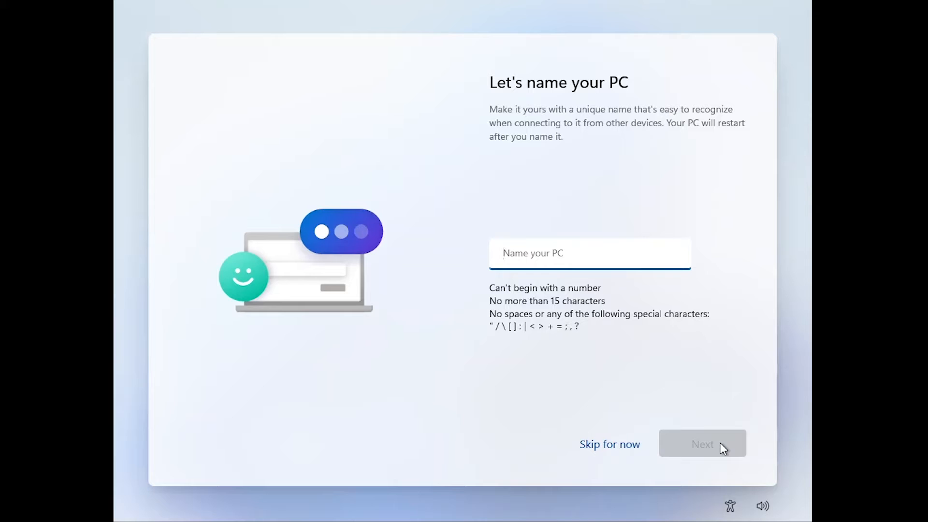
# Step: Name the PC TestPC and continue the setup
pyautogui.write('TestPC')
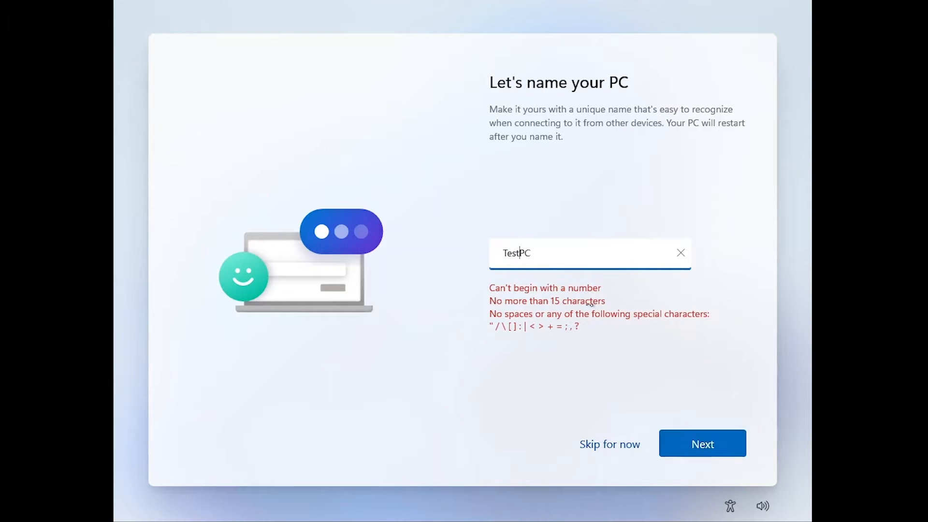
pyautogui.click(726, 444)
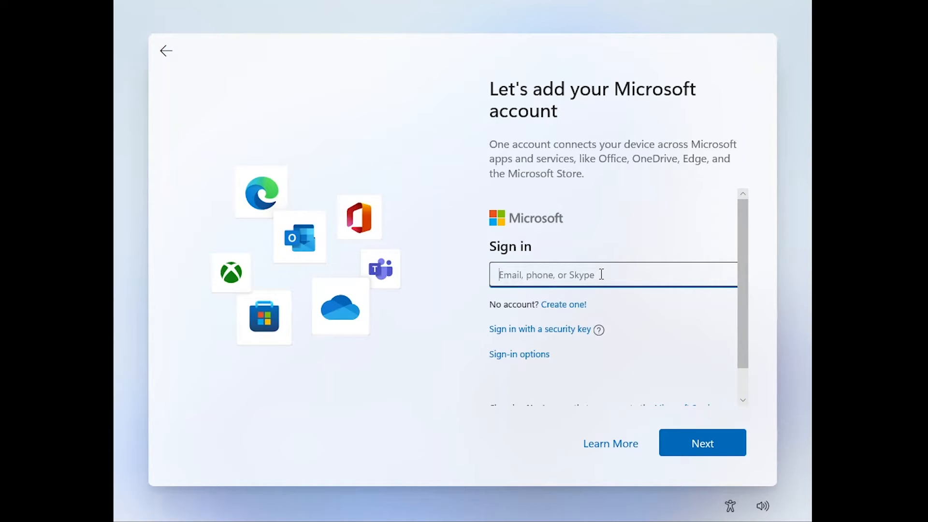
# Step: Sign in to the Microsoft account by entering the account e-mail and the account password
pyautogui.write('...')
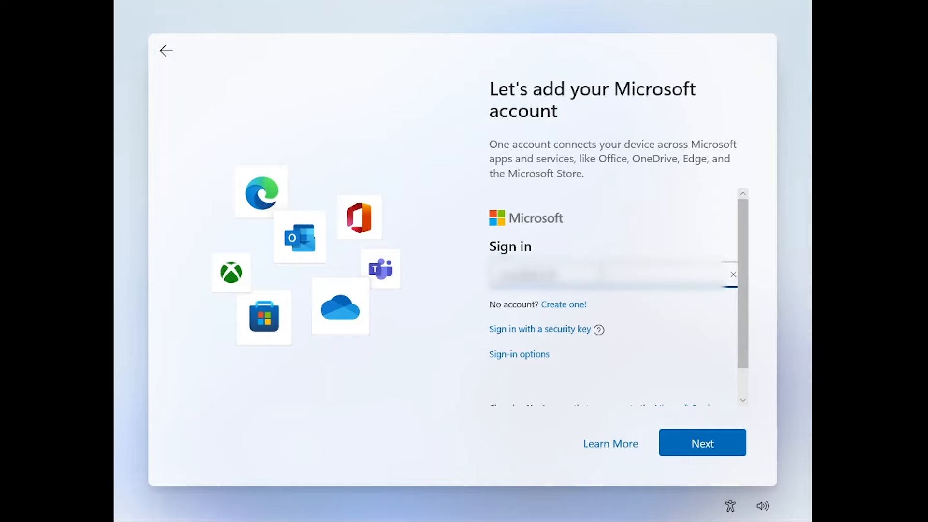
pyautogui.write('...')
pyautogui.press('Return')
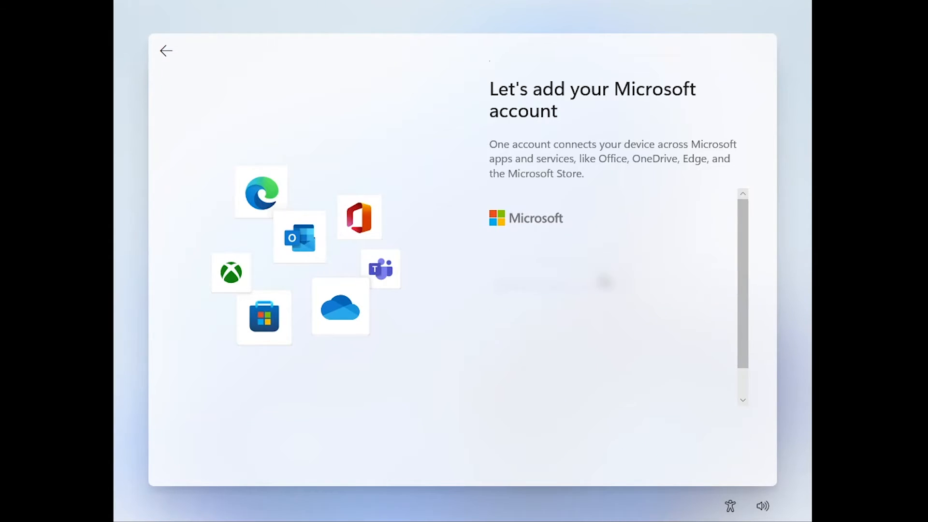
pyautogui.write('****')
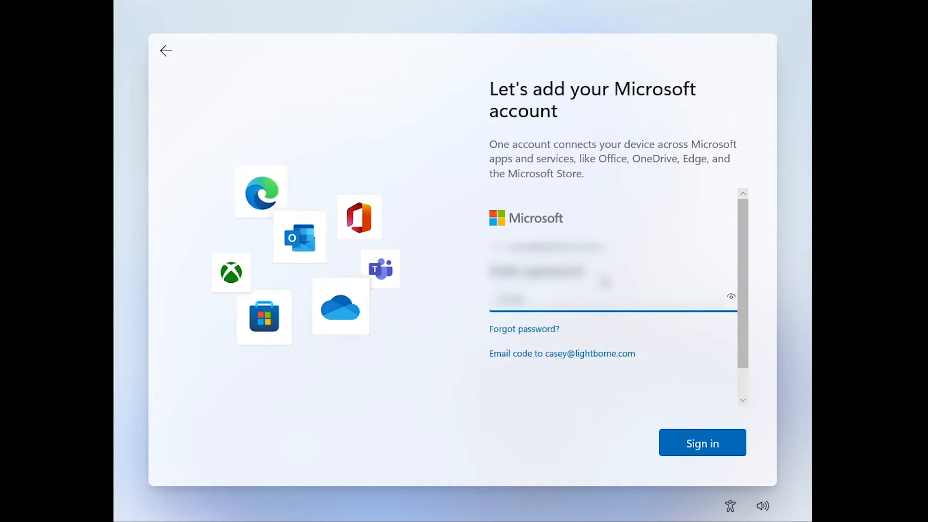
pyautogui.write('*********')
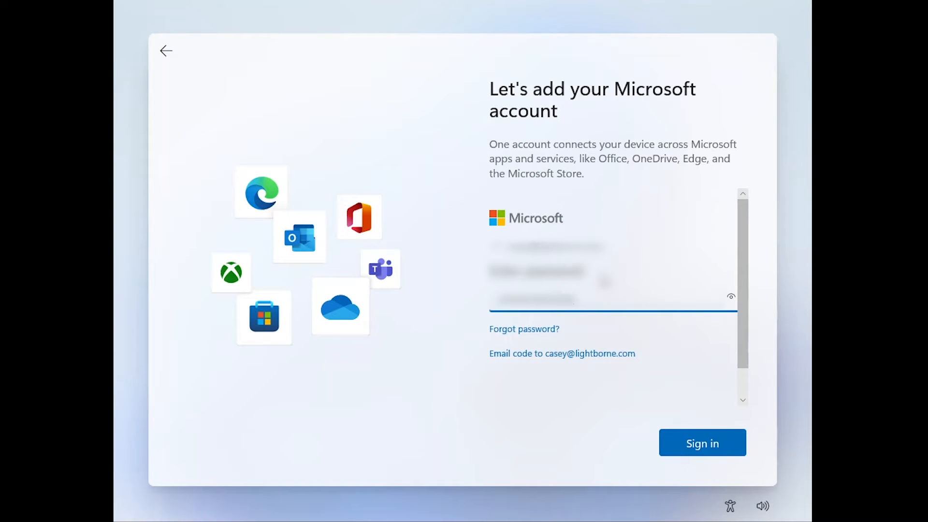
pyautogui.press('Return')
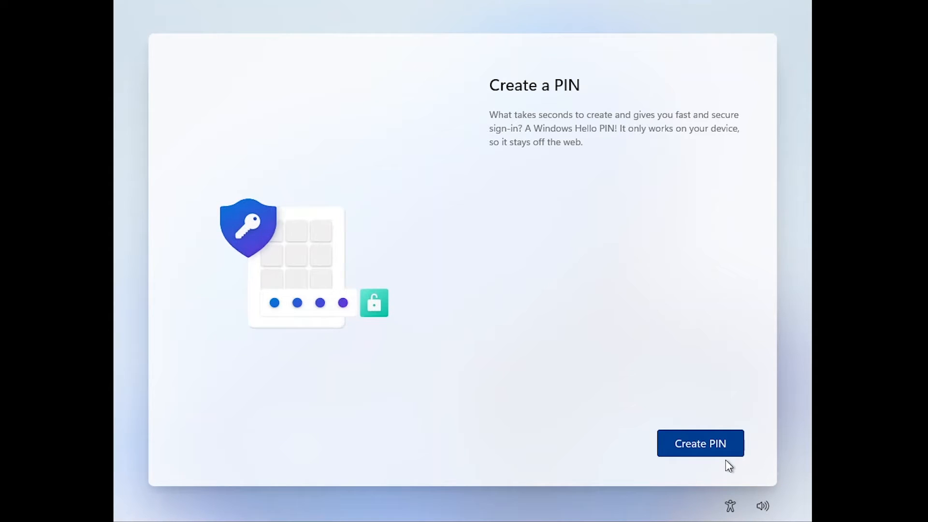
# Step: Create a Windows Hello PIN by entering the new PIN and confirming it
pyautogui.click(720, 449)
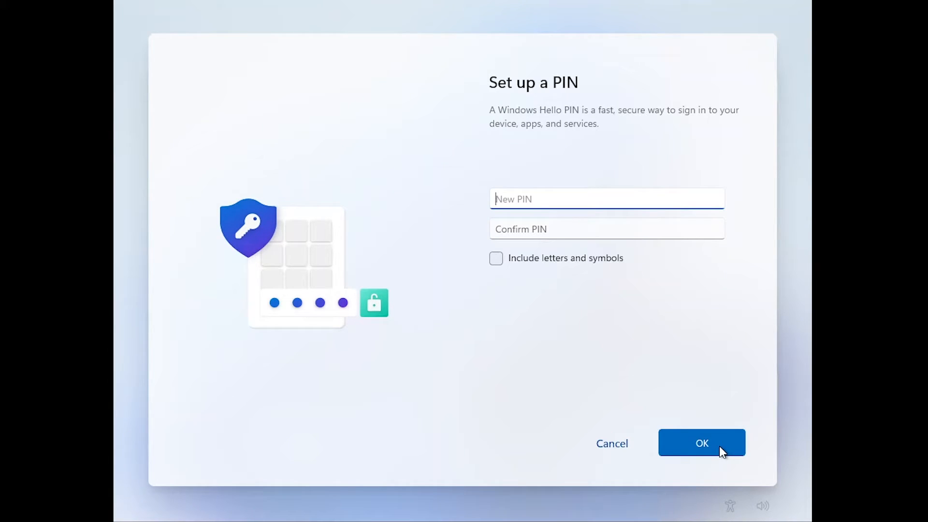
pyautogui.write('1234')
pyautogui.press('Tab')
pyautogui.write('1234')
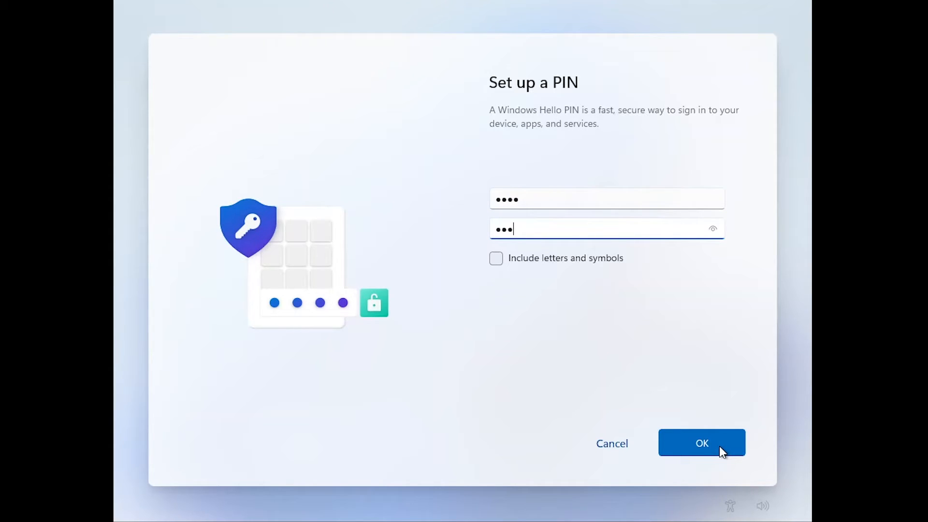
pyautogui.click(721, 448)
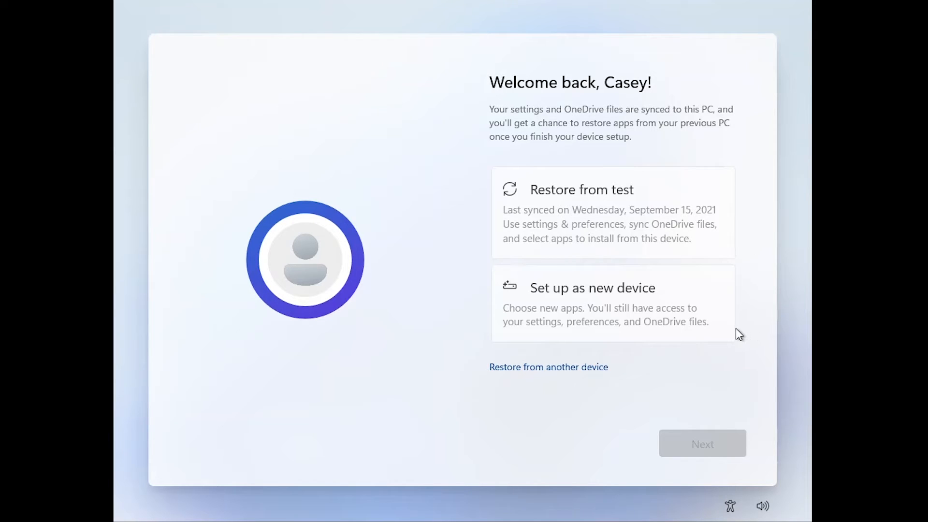
# Step: Choose to set up the PC as a new device instead of restoring from a previous one
pyautogui.click(608, 316)
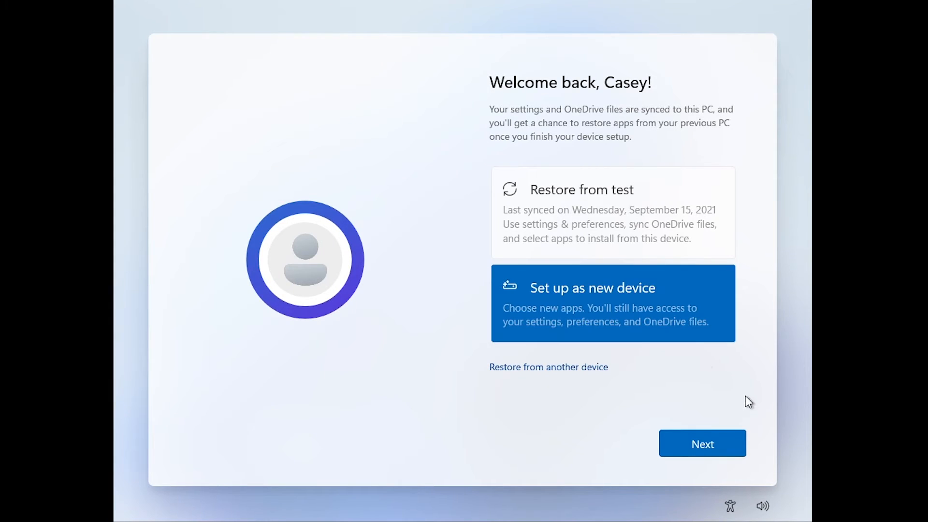
pyautogui.click(725, 452)
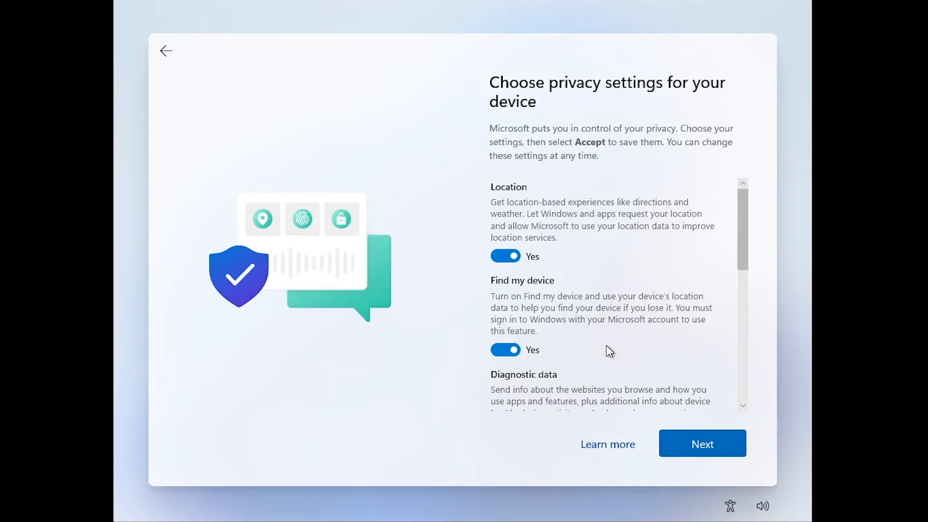
# Step: Turn off Find my device, Inking & typing, Tailored experiences and Advertising ID, limit diagnostic data to Required only, and accept the privacy settings
pyautogui.click(513, 351)
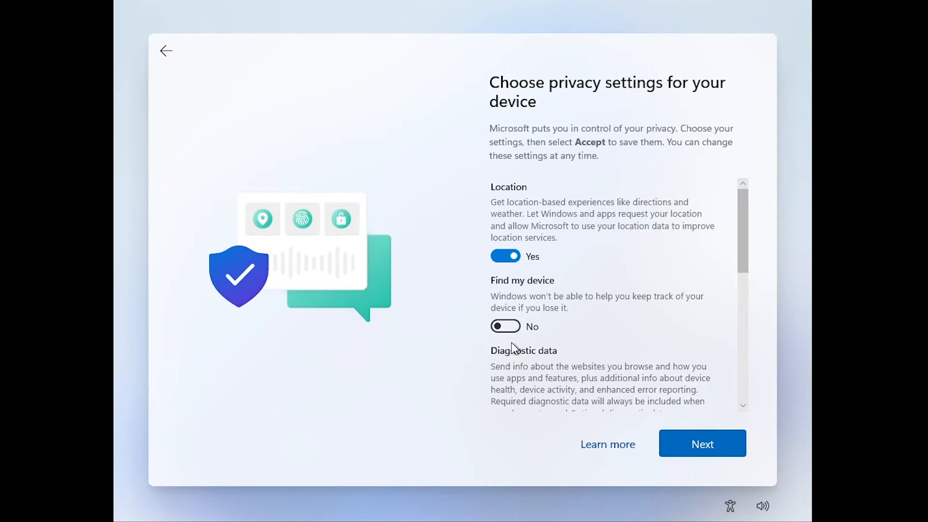
pyautogui.scroll(-2, 516, 349)
pyautogui.click(505, 360)
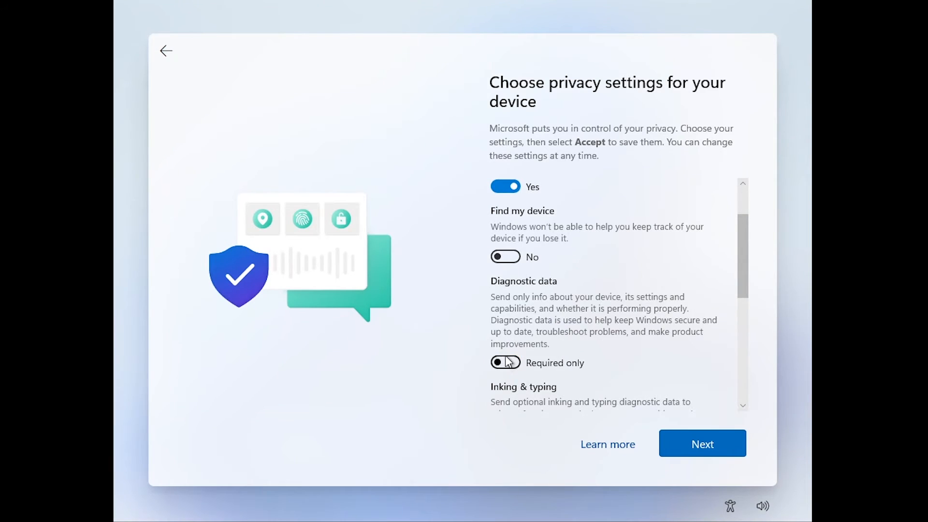
pyautogui.scroll(-3, 504, 356)
pyautogui.click(498, 308)
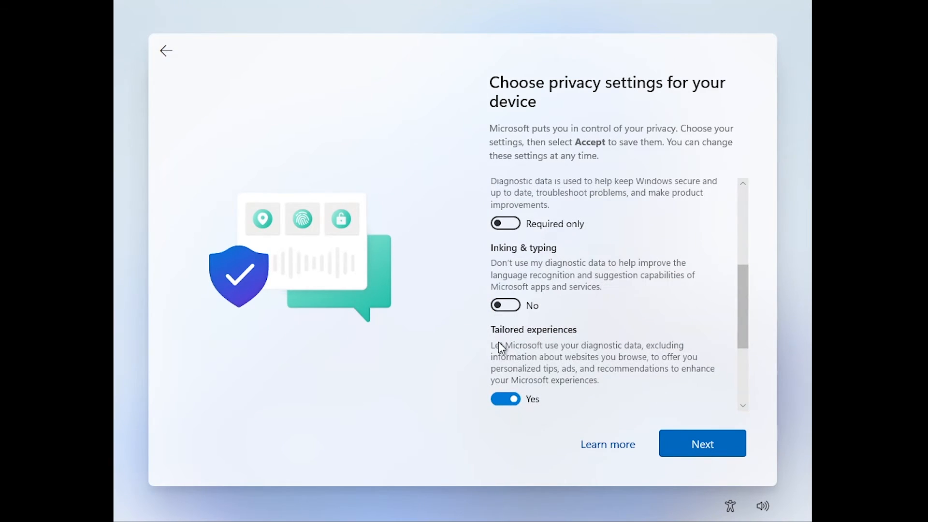
pyautogui.scroll(-3, 504, 348)
pyautogui.click(505, 298)
pyautogui.click(506, 355)
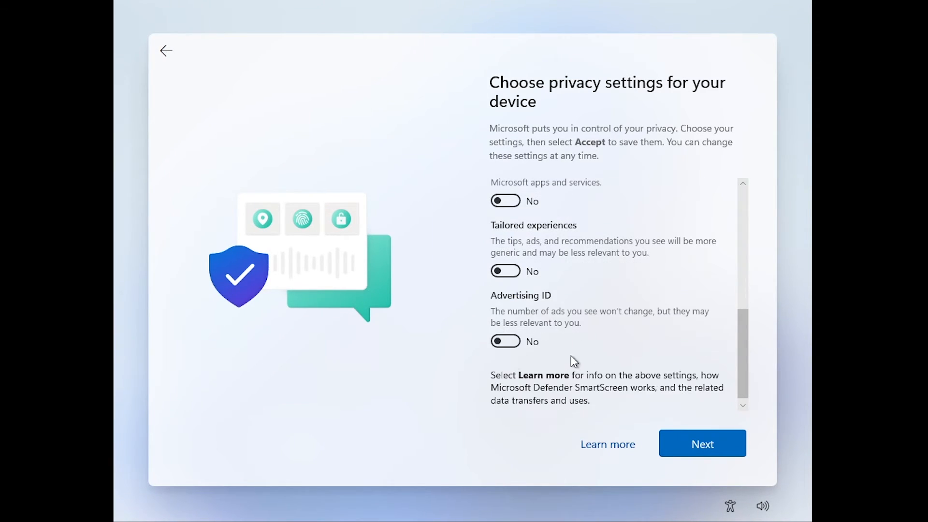
pyautogui.scroll(-2, 570, 357)
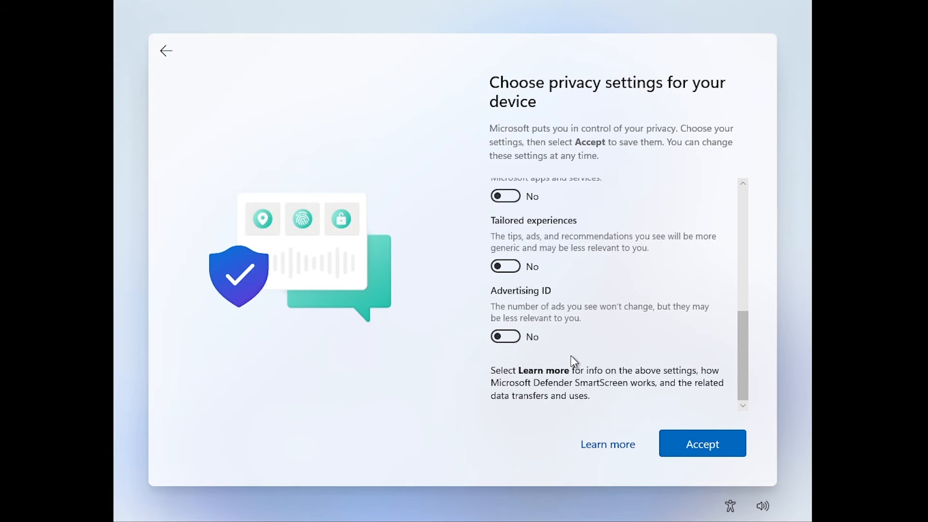
pyautogui.click(701, 445)
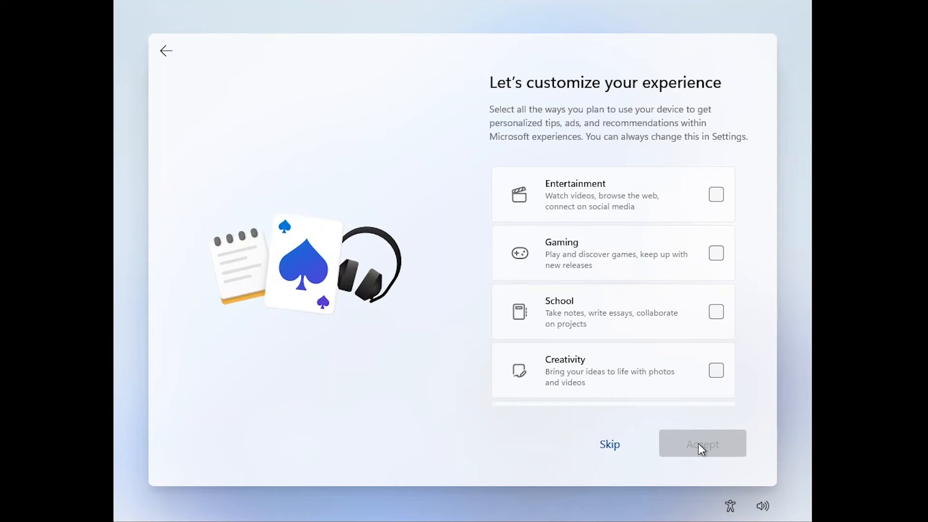
# Step: Skip the experience customization and decline both the OneDrive file backup and the Microsoft 365 trial
pyautogui.click(610, 445)
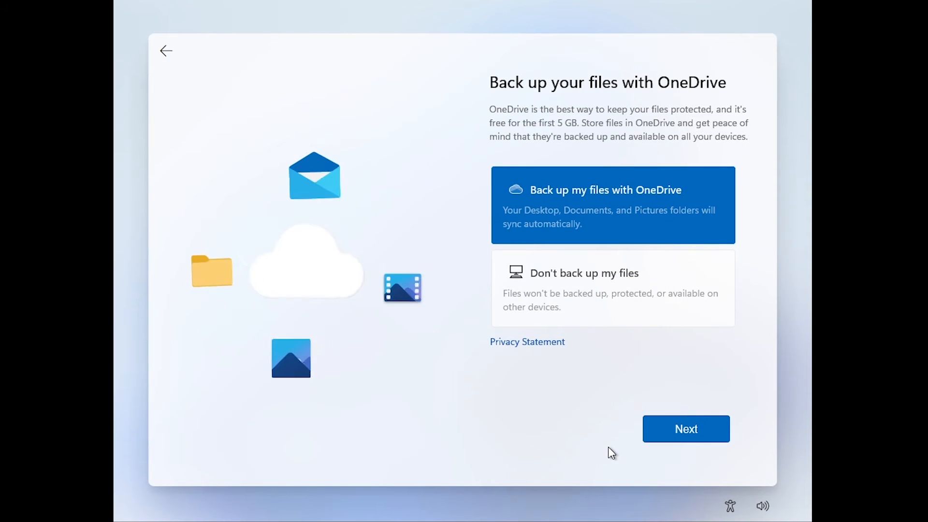
pyautogui.click(637, 309)
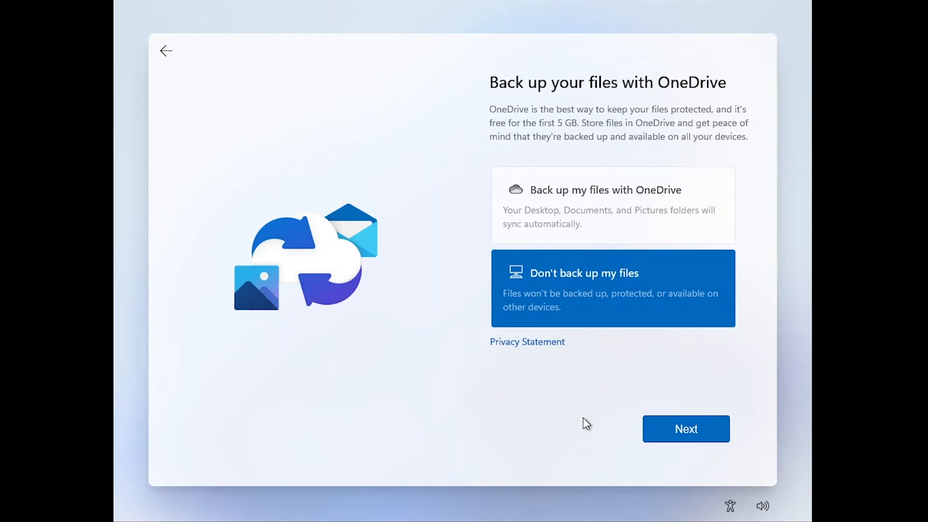
pyautogui.click(686, 429)
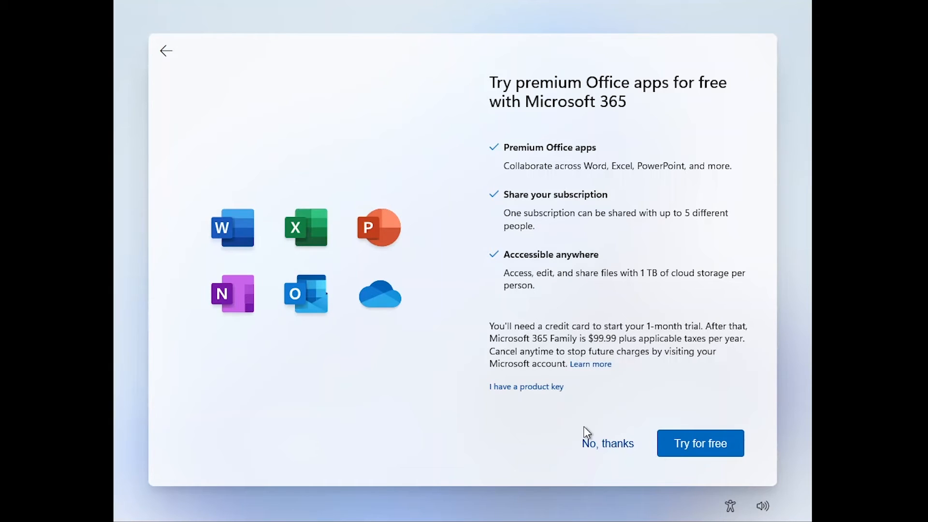
pyautogui.click(613, 448)
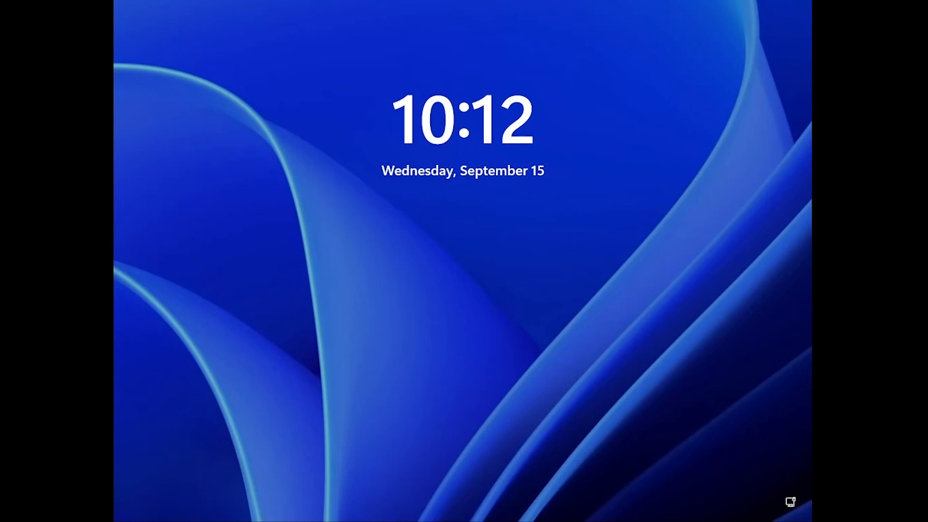
# Step: Unlock the lock screen and sign in to Windows by entering the account PIN
pyautogui.click(445, 274)
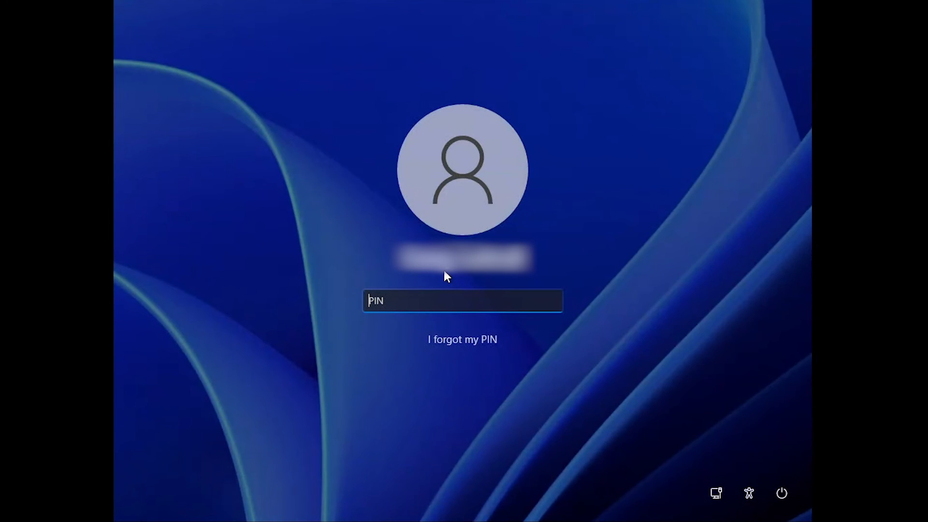
pyautogui.write('1234')
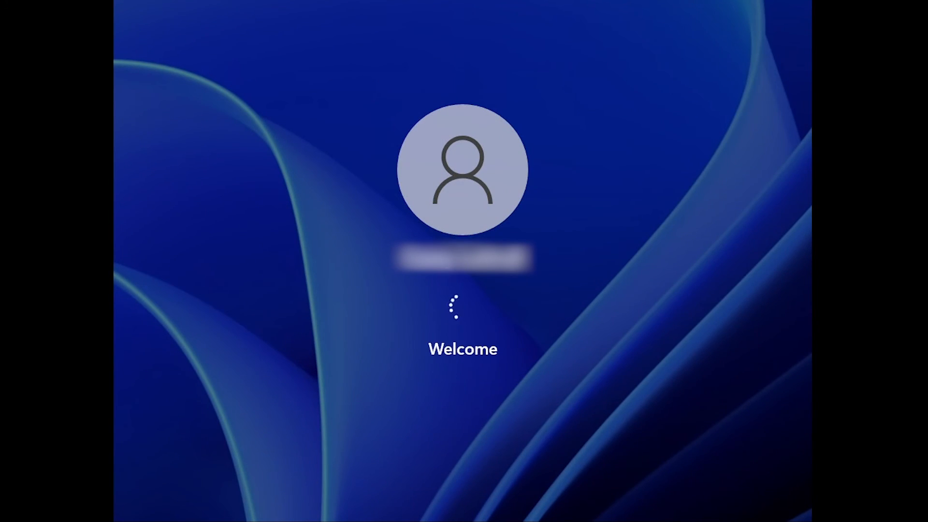